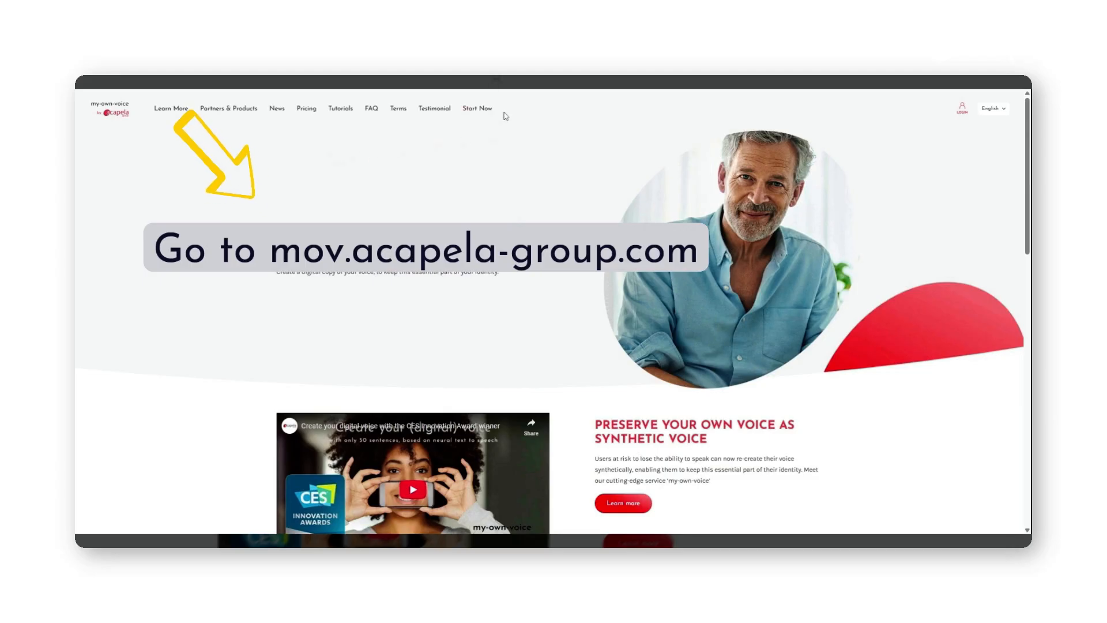
# Open the Start Now sign-up form and enter the applicant's first name, last name and e-mail
pyautogui.click(475, 110)
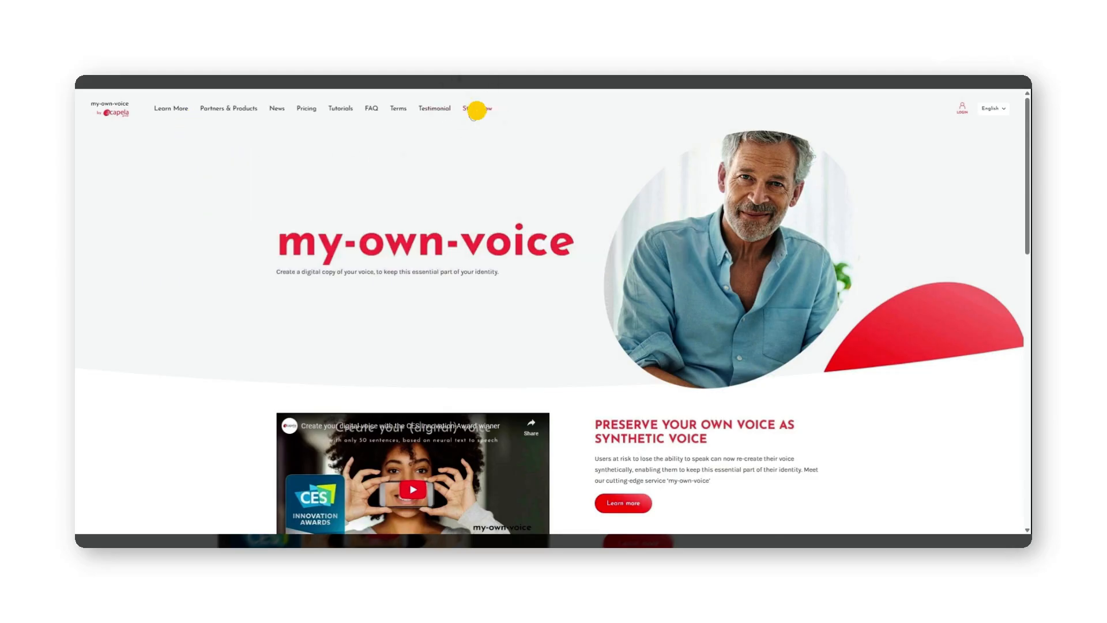
pyautogui.scroll(-2, 554, 311)
pyautogui.click(640, 167)
pyautogui.write('James')
pyautogui.press('Tab')
pyautogui.write('Bond')
pyautogui.press('Tab')
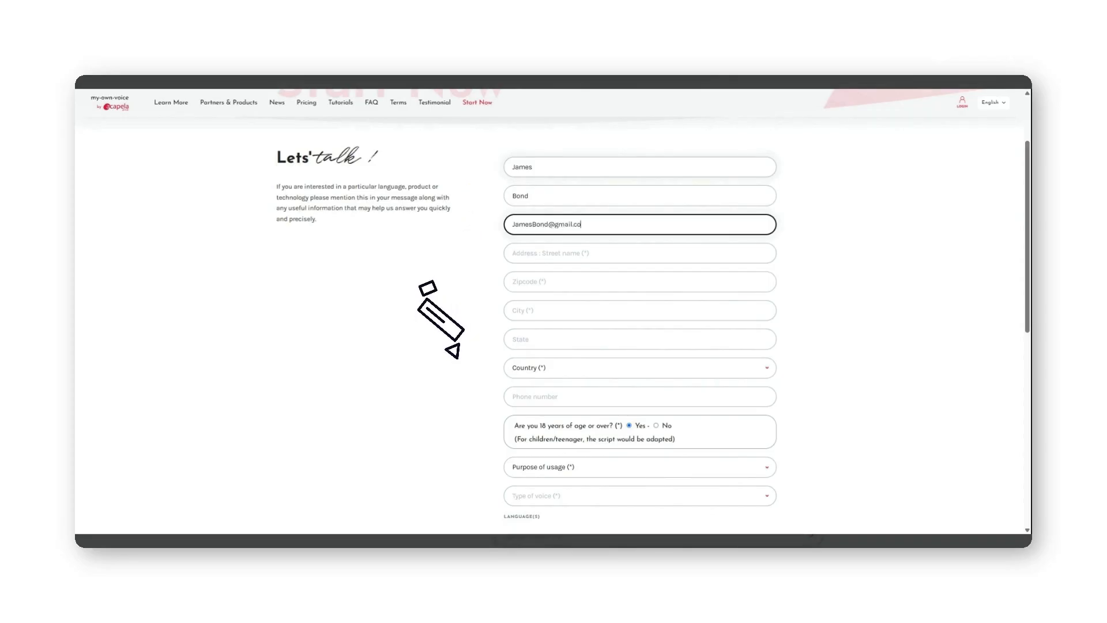
# Fill the street address, zipcode, city, country and phone from the saved address suggestion
pyautogui.press('Tab')
pyautogui.write('1')
pyautogui.press('Down')
pyautogui.press('Return')
pyautogui.press('Tab')
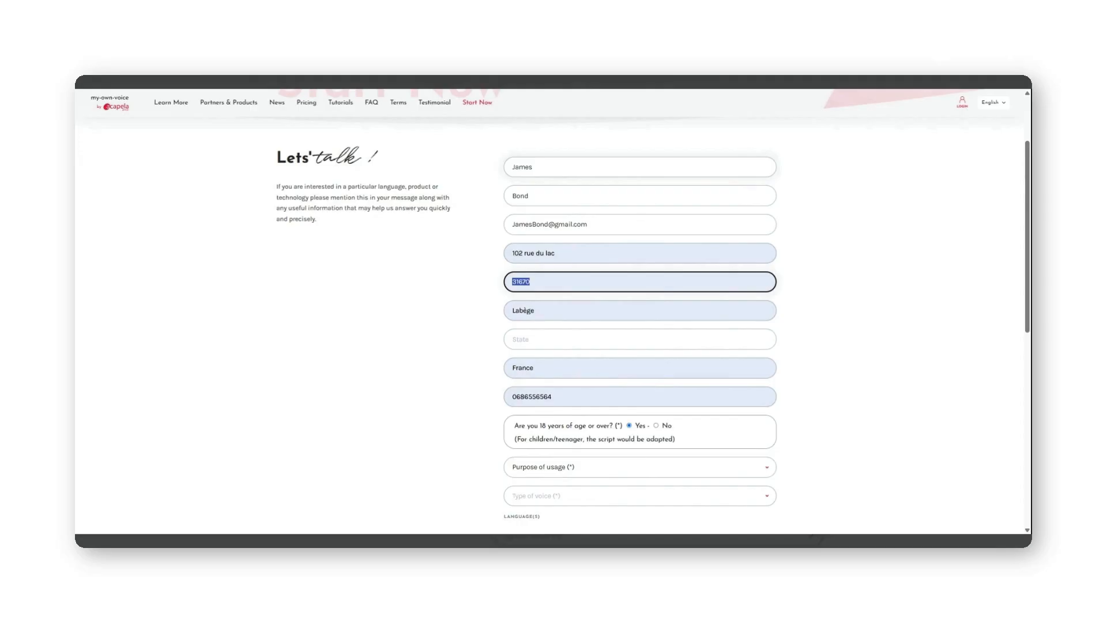
pyautogui.scroll(-2, 554, 312)
pyautogui.scroll(-2, 553, 177)
# Set the purpose of usage to Medical
pyautogui.click(611, 267)
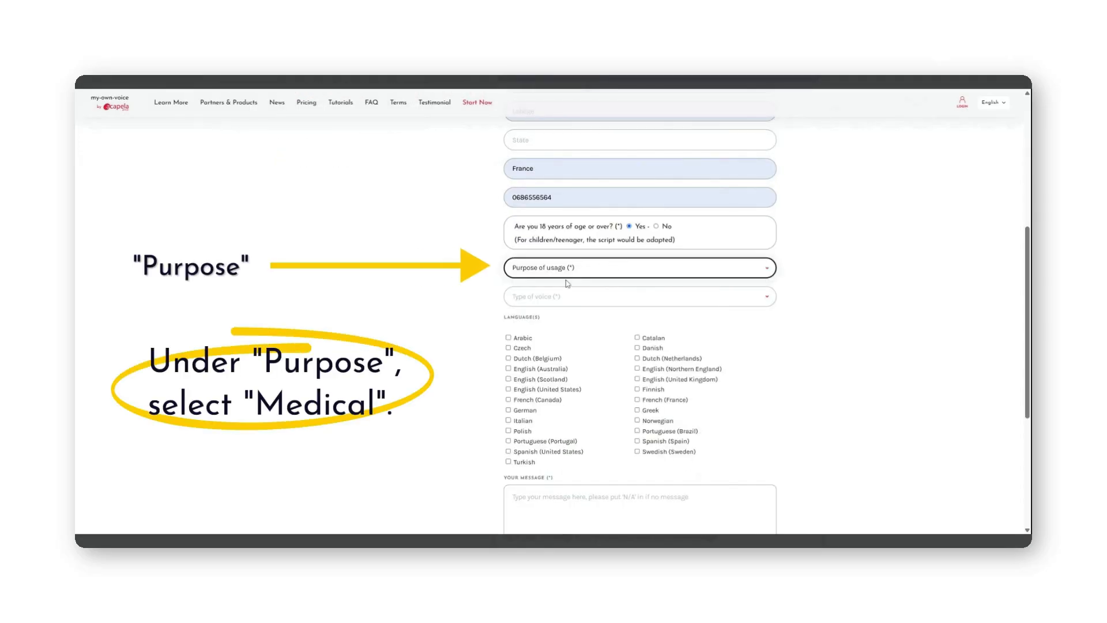
pyautogui.click(567, 299)
pyautogui.scroll(-1, 566, 302)
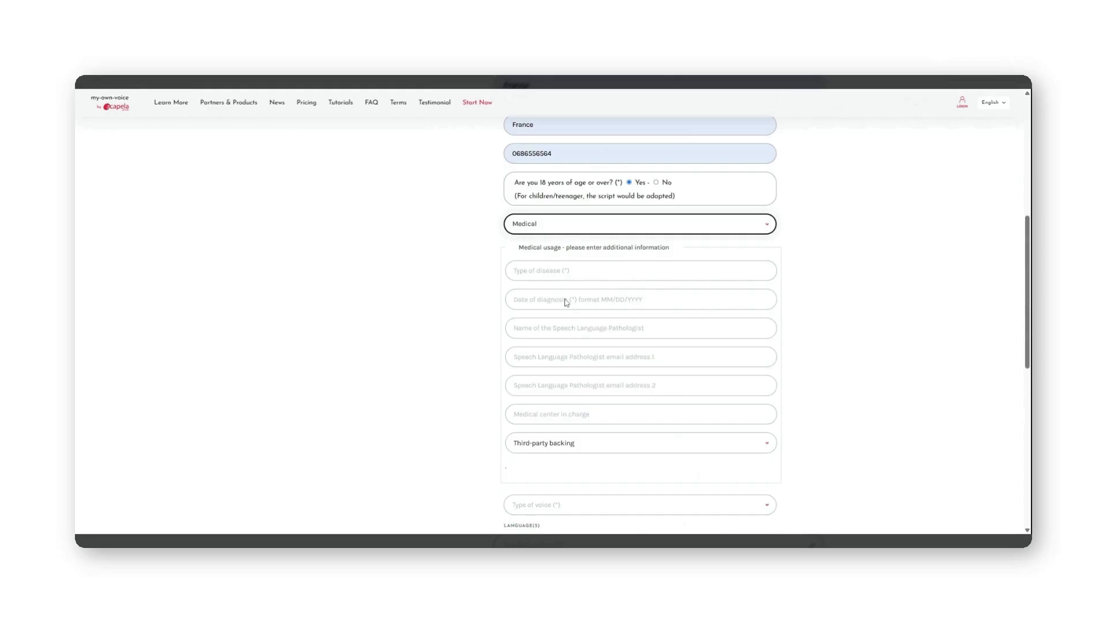
pyautogui.scroll(-1, 567, 302)
# Enter N/A as the type of disease and 02 as the date of diagnosis
pyautogui.click(566, 215)
pyautogui.write('N/A')
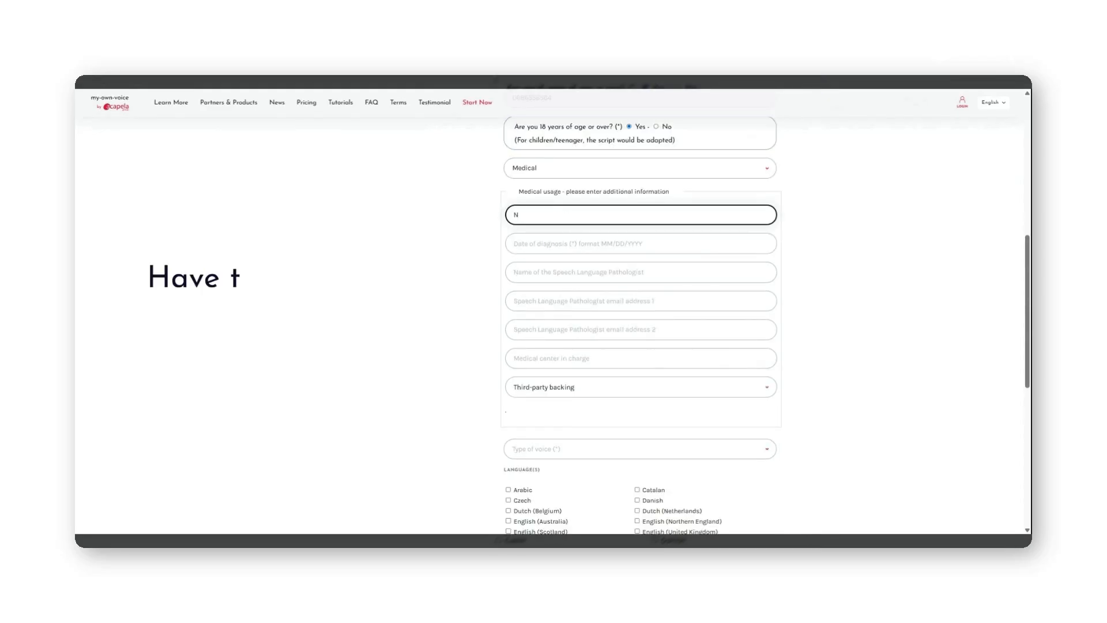
pyautogui.press('Tab')
pyautogui.write('02')
pyautogui.press('Tab')
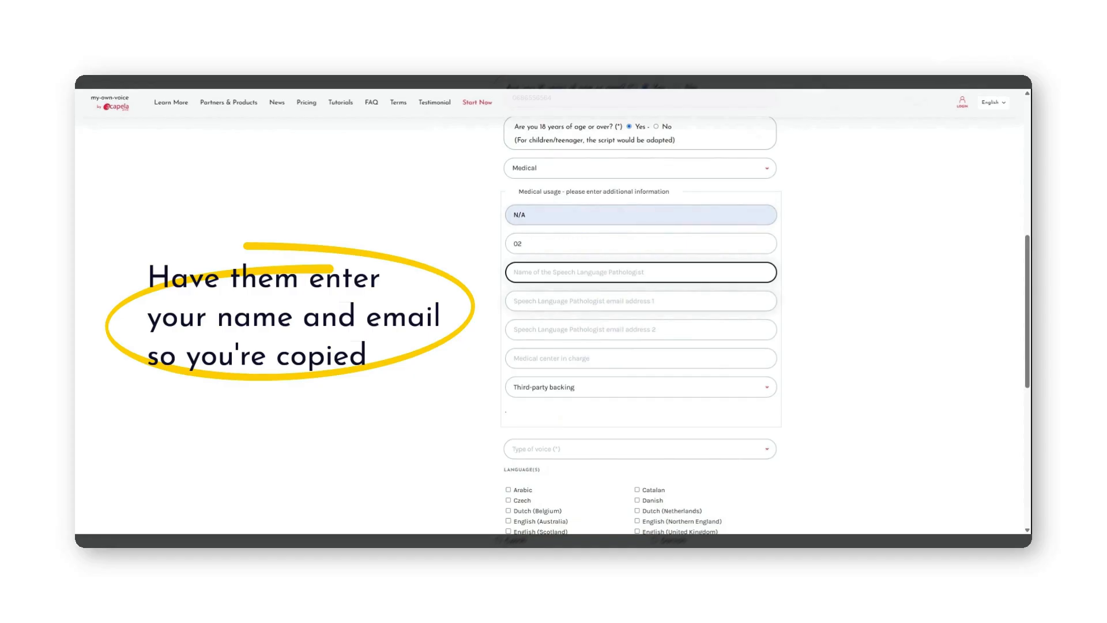
pyautogui.scroll(-1, 640, 312)
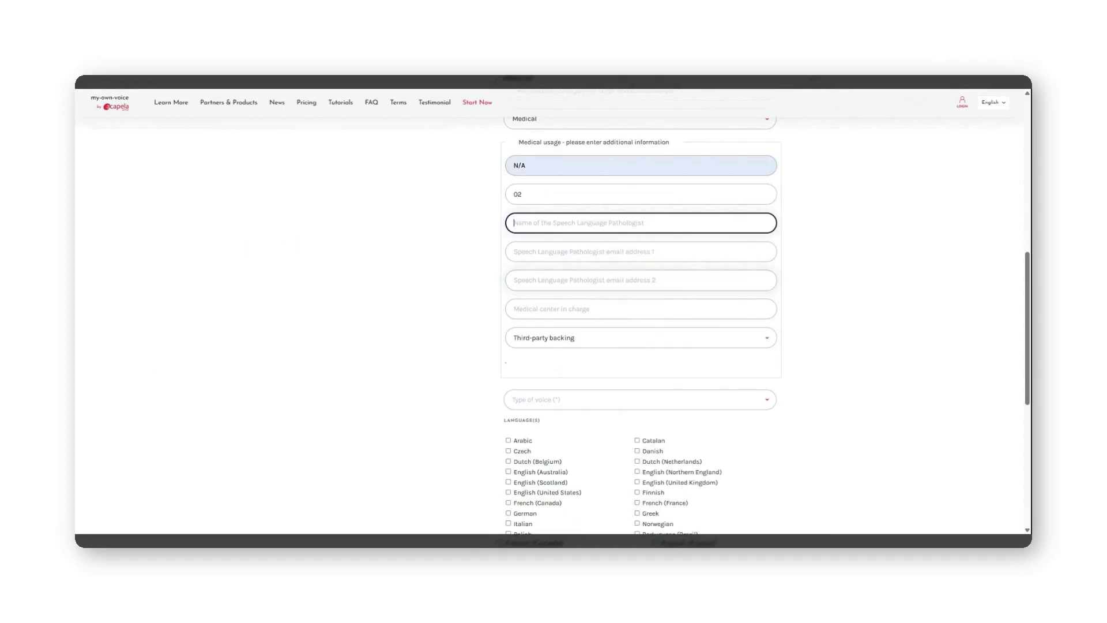
pyautogui.scroll(-1, 594, 290)
pyautogui.click(594, 290)
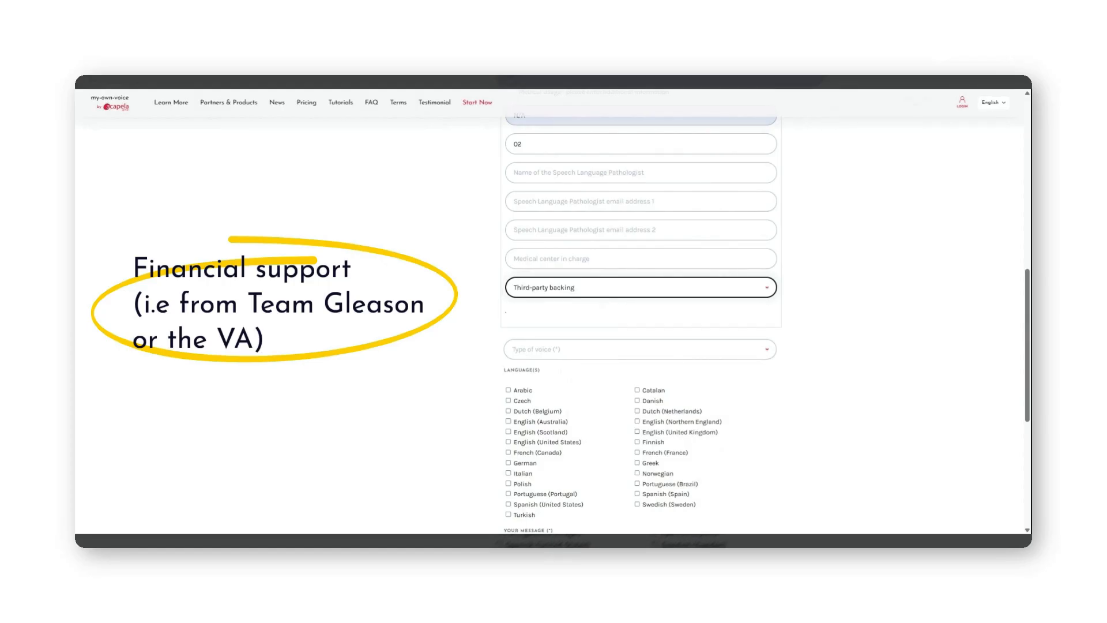
# Set third-party backing to Not applicable (N/A)
pyautogui.click(533, 289)
pyautogui.click(540, 311)
pyautogui.scroll(-2, 569, 341)
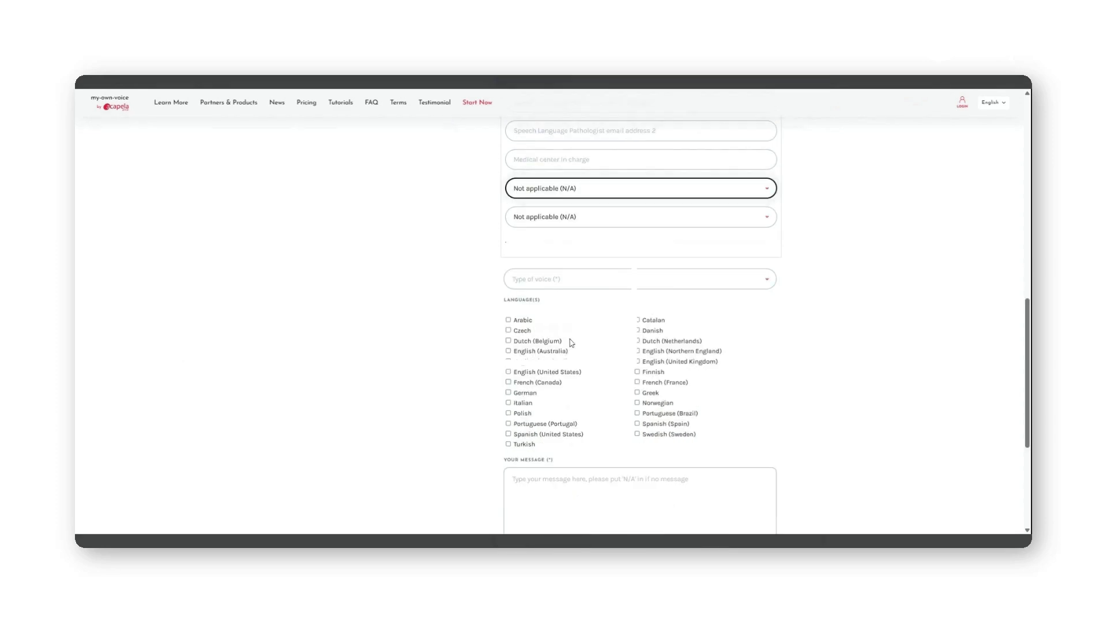
# Choose Male as the type of voice
pyautogui.click(564, 281)
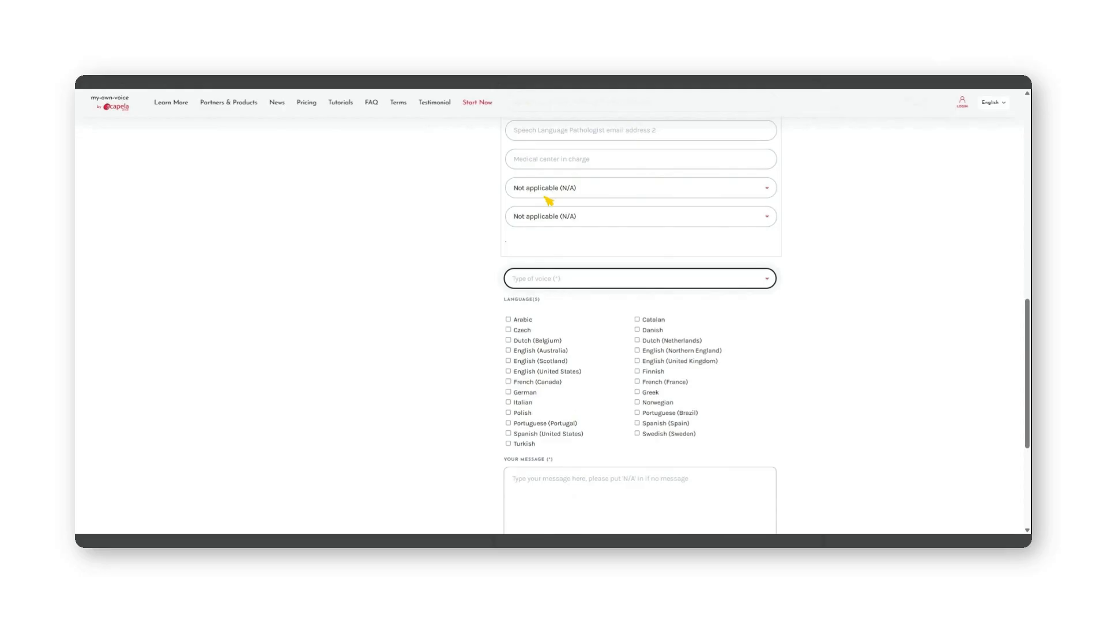
pyautogui.click(554, 293)
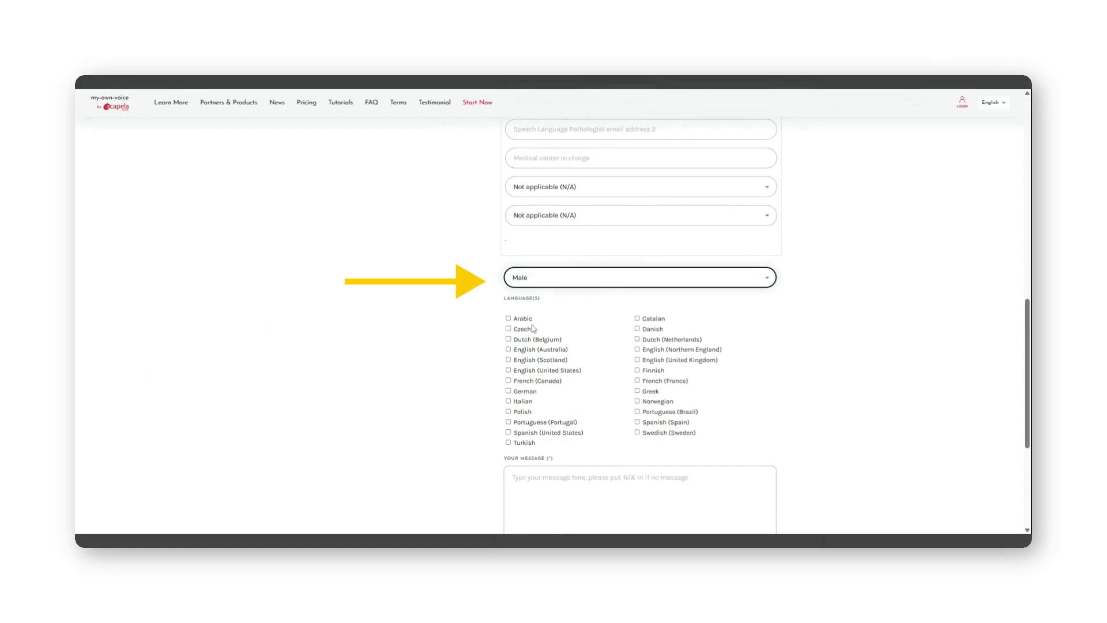
pyautogui.scroll(-2, 532, 327)
# Select English (United States) as the language and enter N/A as the message
pyautogui.click(508, 271)
pyautogui.write('N/')
pyautogui.press('Tab')
pyautogui.hotkey('shift', 'Tab')
pyautogui.write('A')
pyautogui.press('Tab')
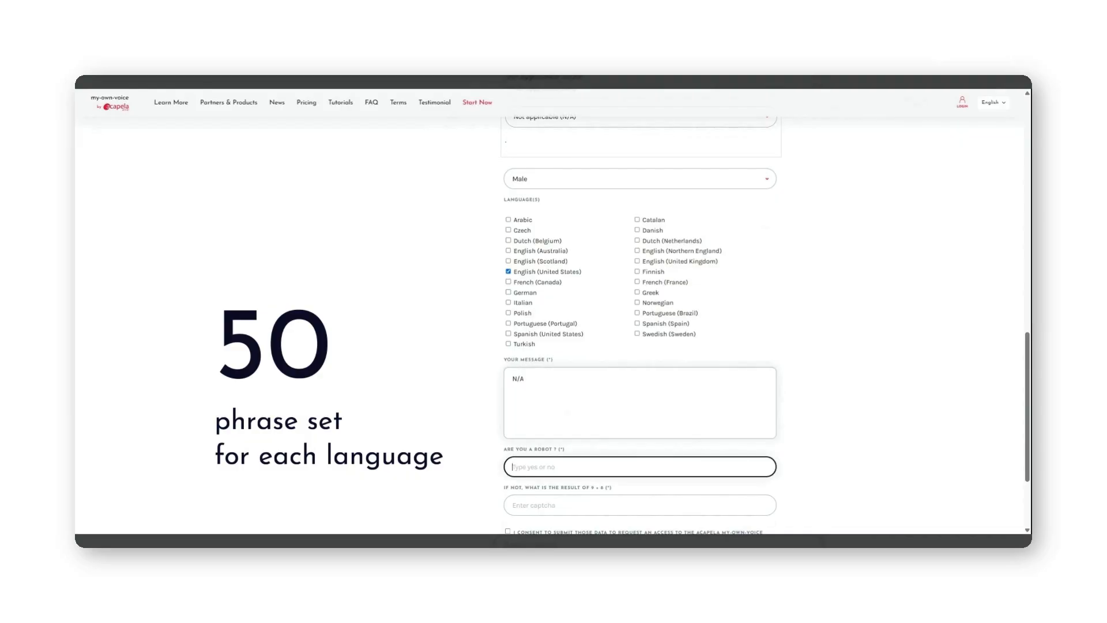
# Answer 'no' to the robot question and 17 to the captcha, consent, and send the form
pyautogui.write('no')
pyautogui.press('Tab')
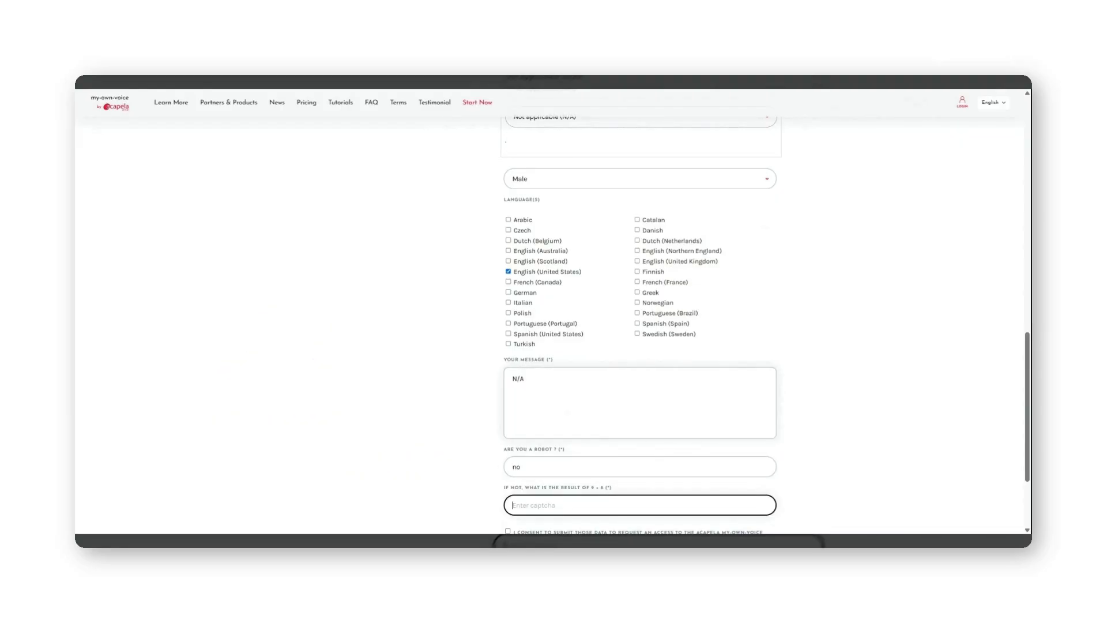
pyautogui.write('17')
pyautogui.scroll(-2, 640, 311)
pyautogui.click(508, 432)
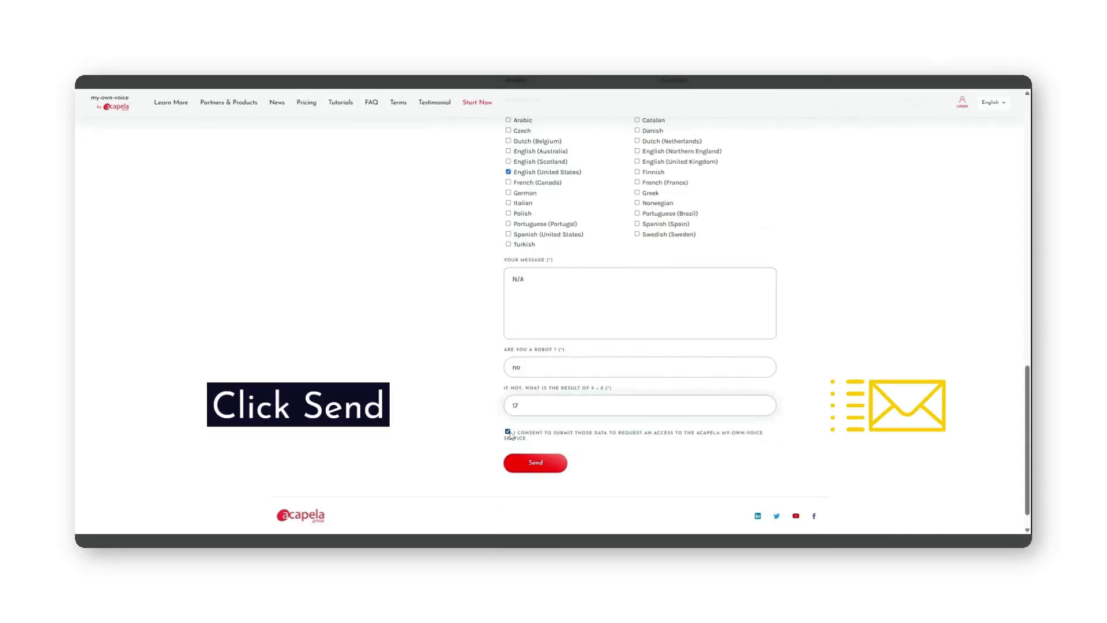
pyautogui.scroll(-1, 545, 451)
pyautogui.click(545, 436)
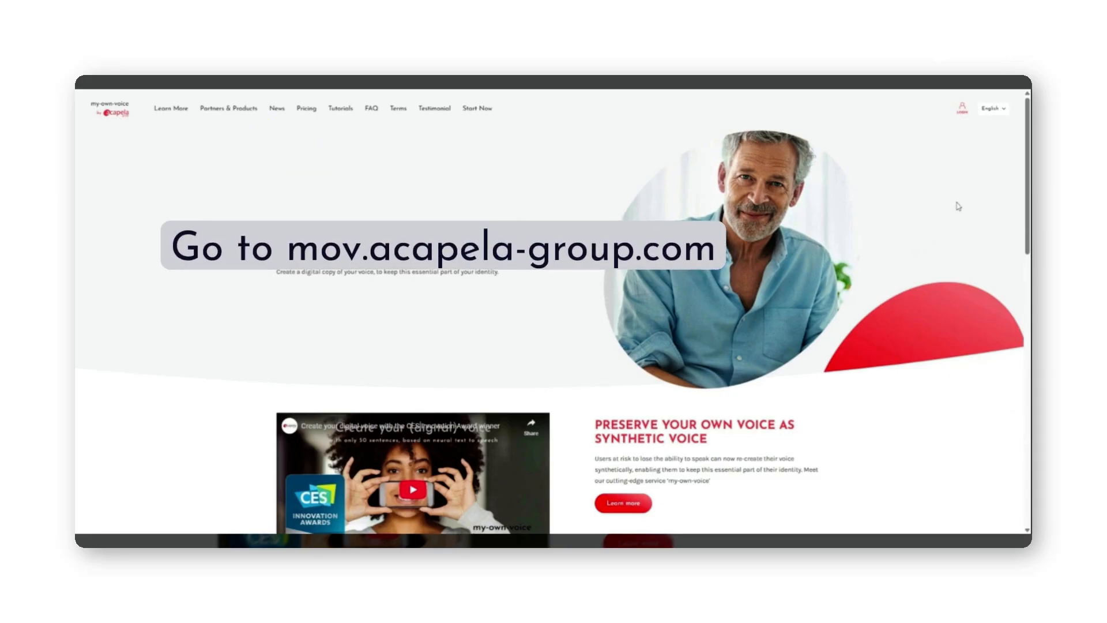
# Log in with the new account's username and the autofilled password
pyautogui.click(962, 110)
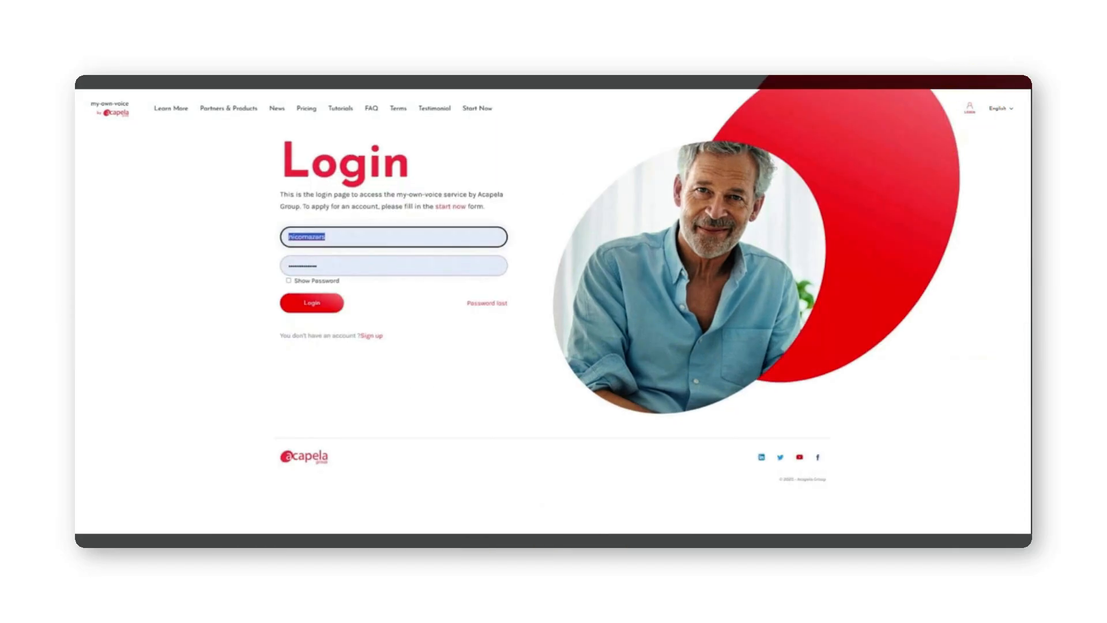
pyautogui.press('BackSpace')
pyautogui.write('JamesBond')
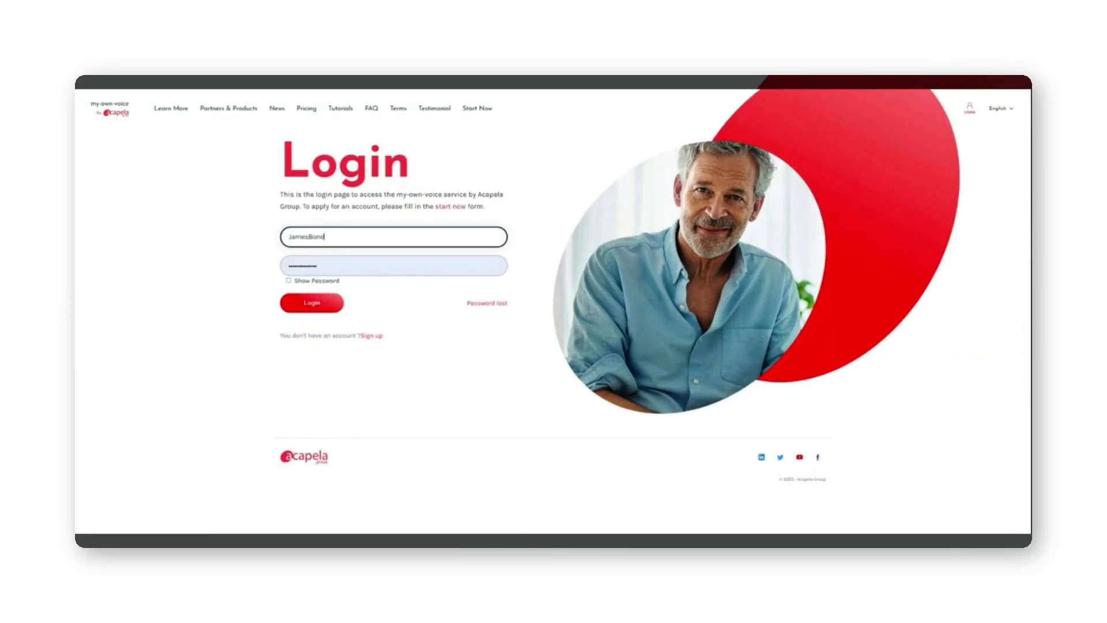
pyautogui.press('Tab')
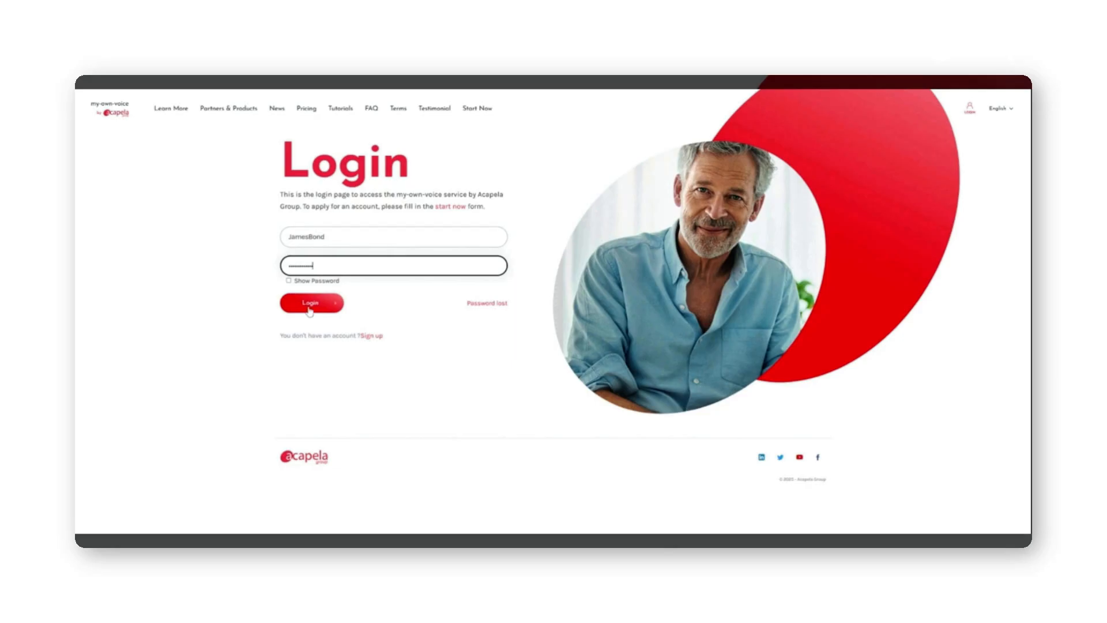
pyautogui.click(310, 304)
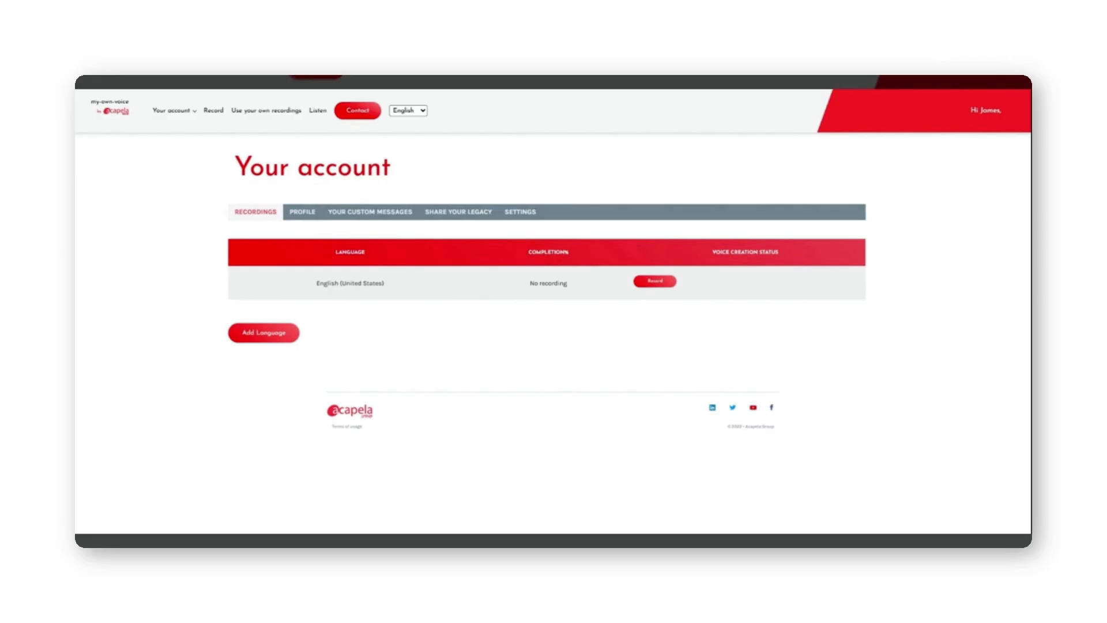
# Go from the RECORDINGS tab to the PROFILE tab to see the Edit your profile form
pyautogui.click(260, 212)
pyautogui.click(300, 215)
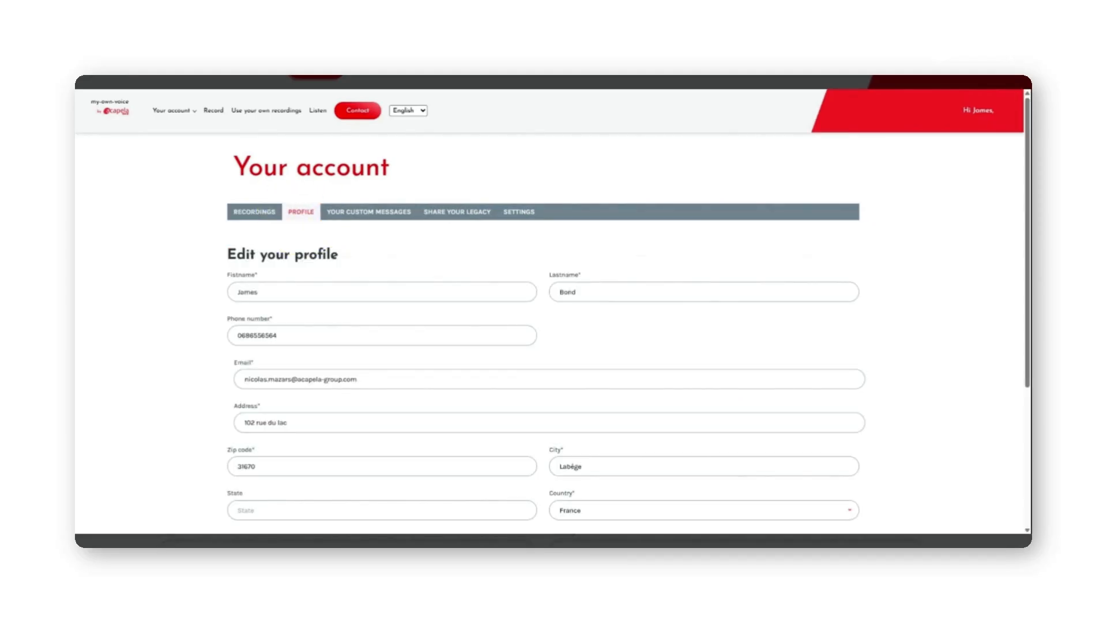
# Scroll through the Edit your profile form, then show the YOUR CUSTOM MESSAGES section
pyautogui.scroll(-1, 307, 227)
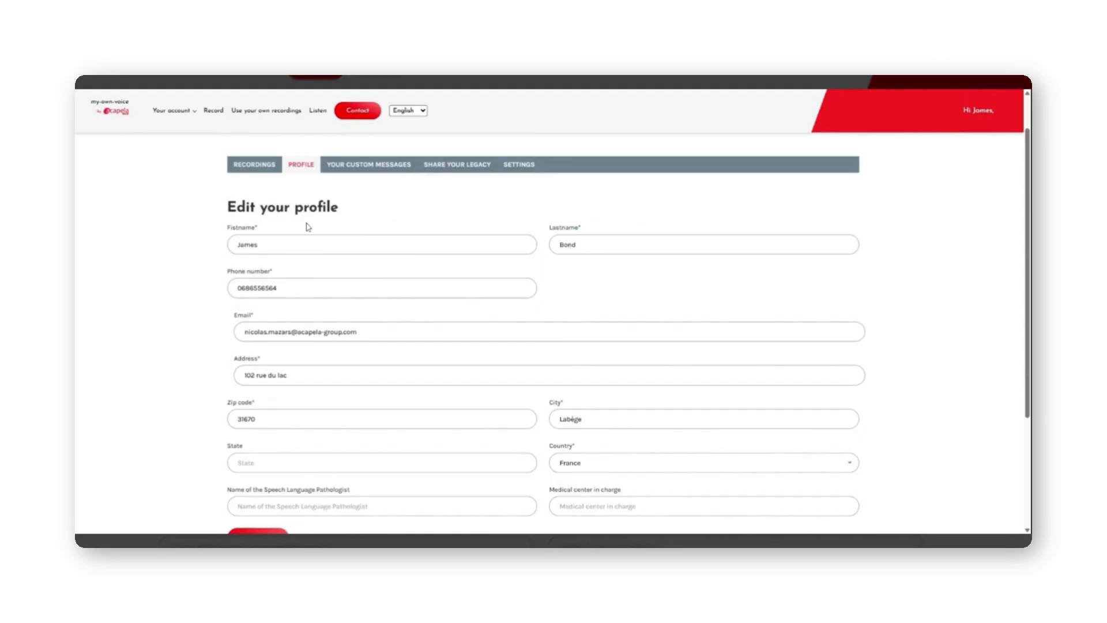
pyautogui.scroll(-2, 308, 226)
pyautogui.scroll(-1, 554, 288)
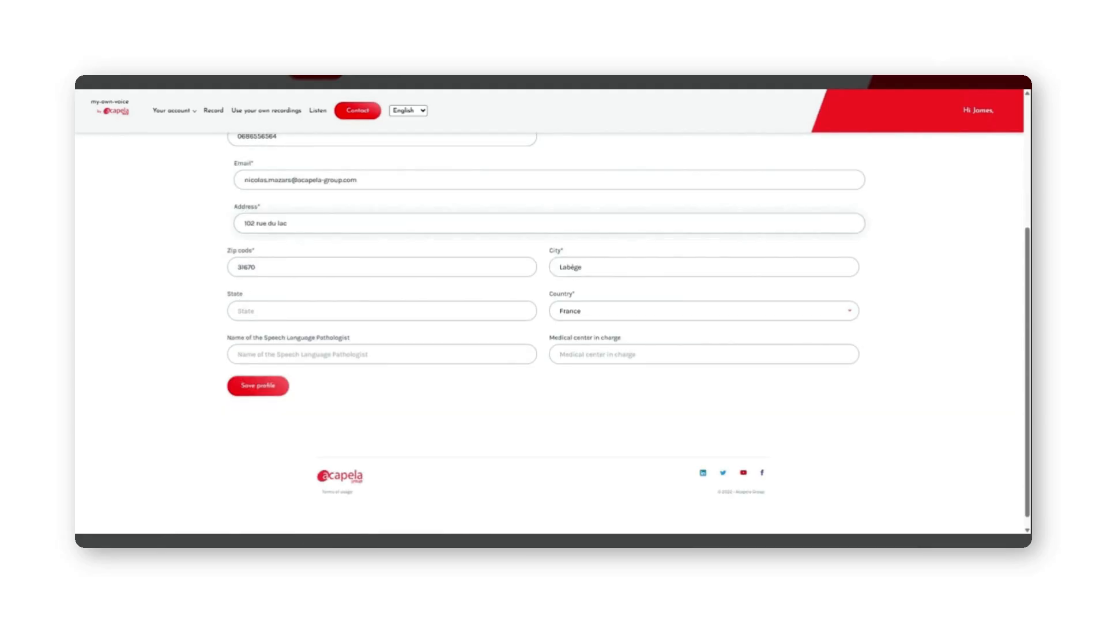
pyautogui.scroll(3, 554, 288)
pyautogui.scroll(1, 554, 289)
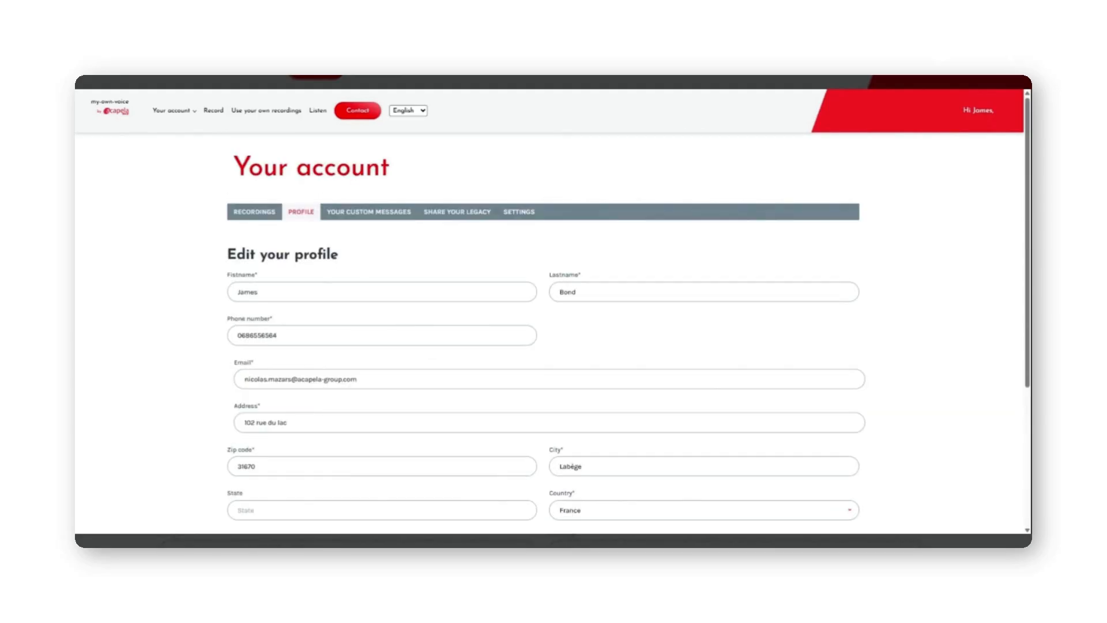
pyautogui.click(370, 215)
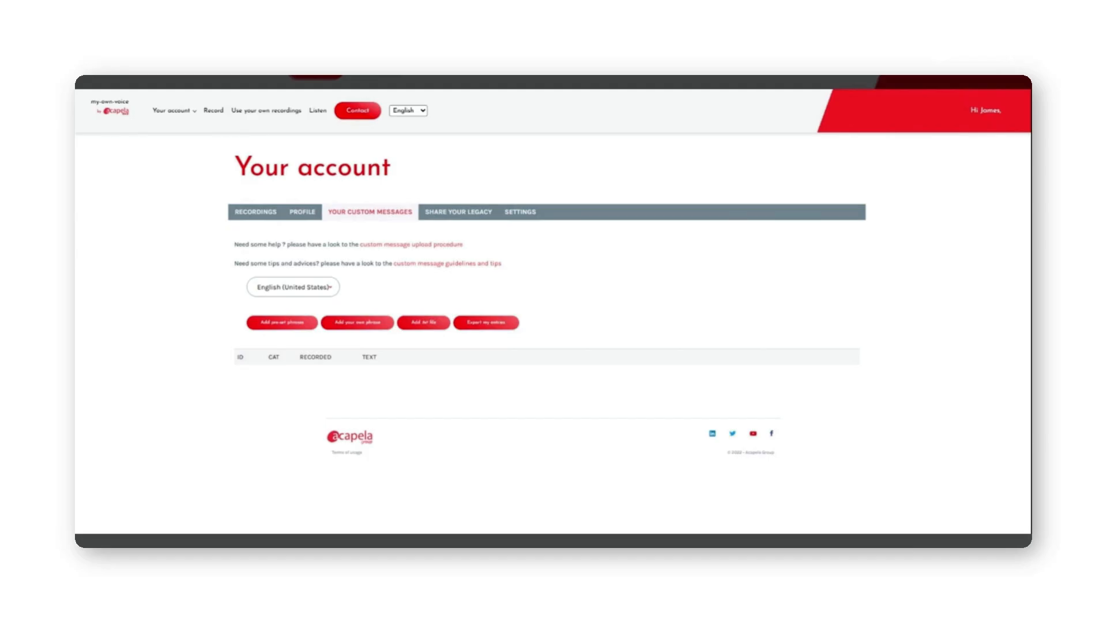
# View the SHARE YOUR LEGACY section, then the SETTINGS section with password change and account deletion
pyautogui.click(457, 212)
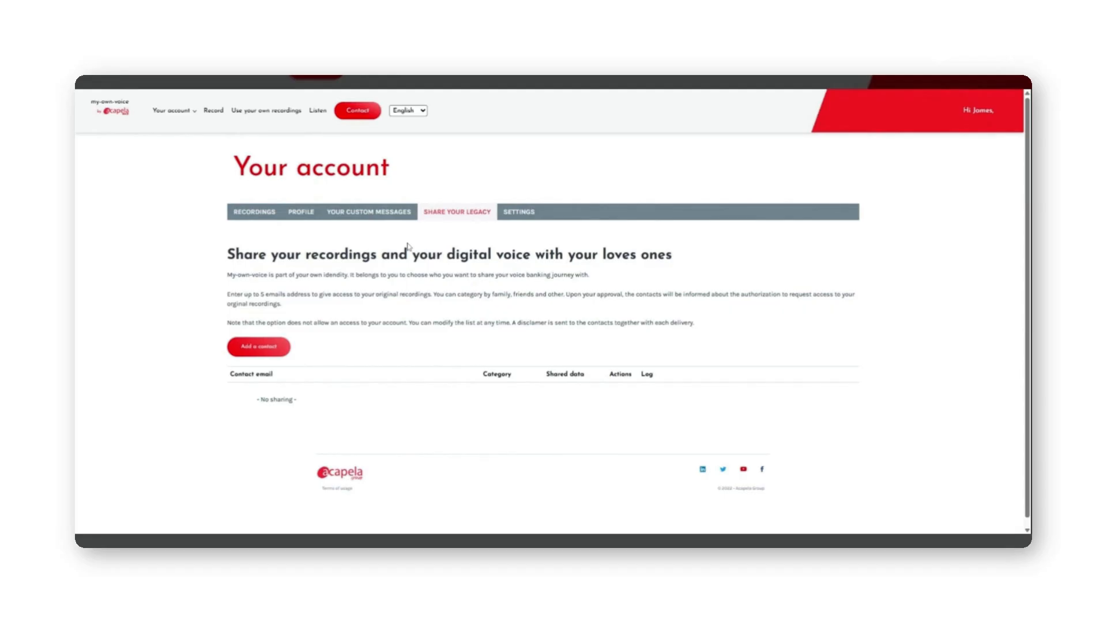
pyautogui.click(520, 212)
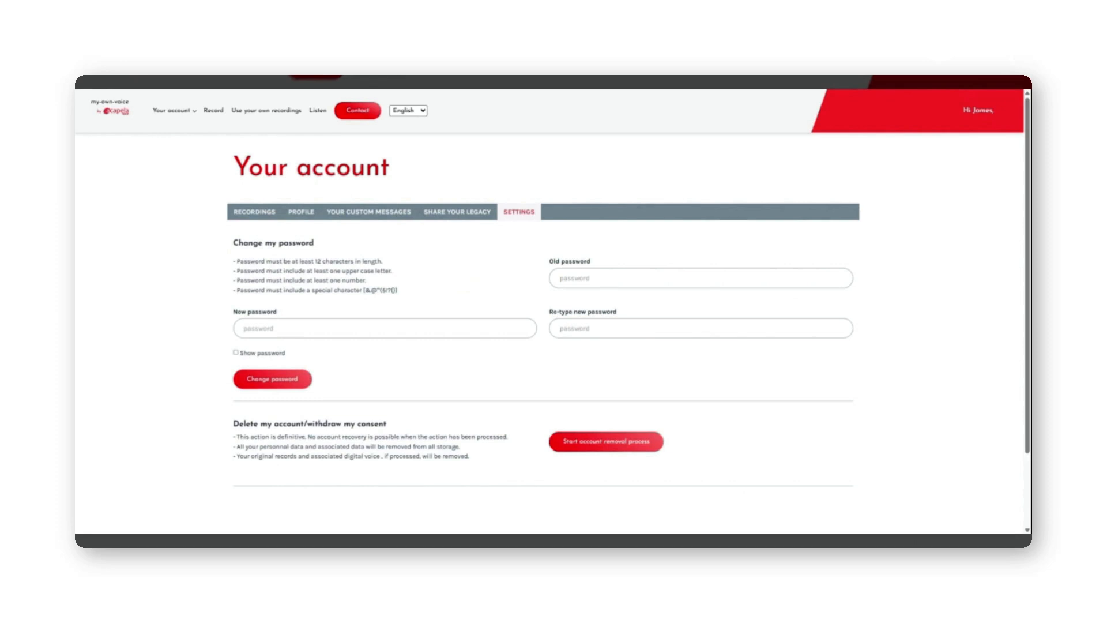